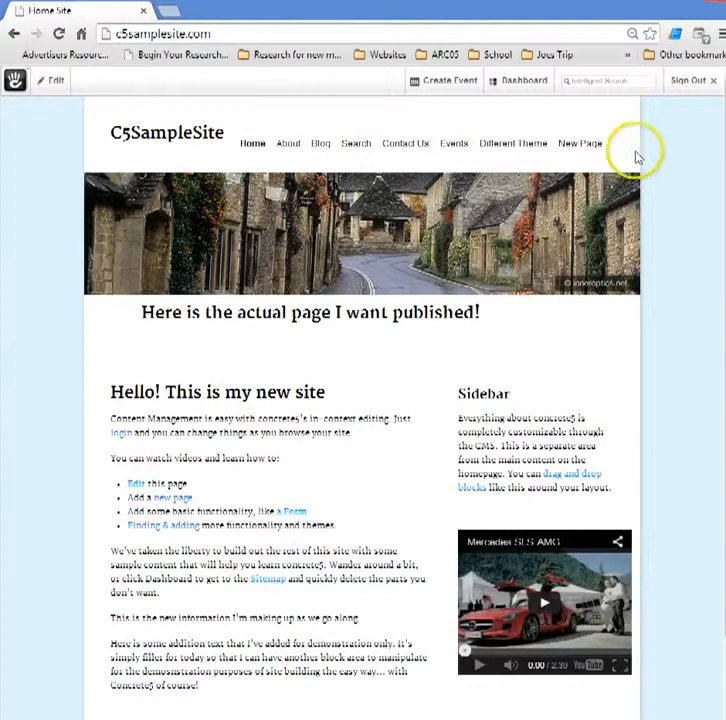
Go to Dashboard > Page Types and open Defaults for the Right Sidebar page type
{"action": "left_click", "coordinate": [521, 88]}
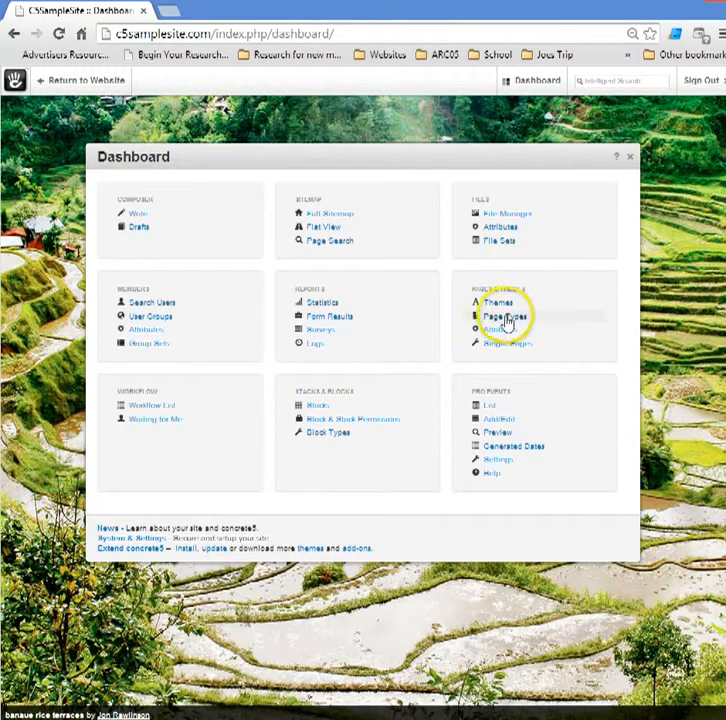
{"action": "left_click", "coordinate": [505, 320]}
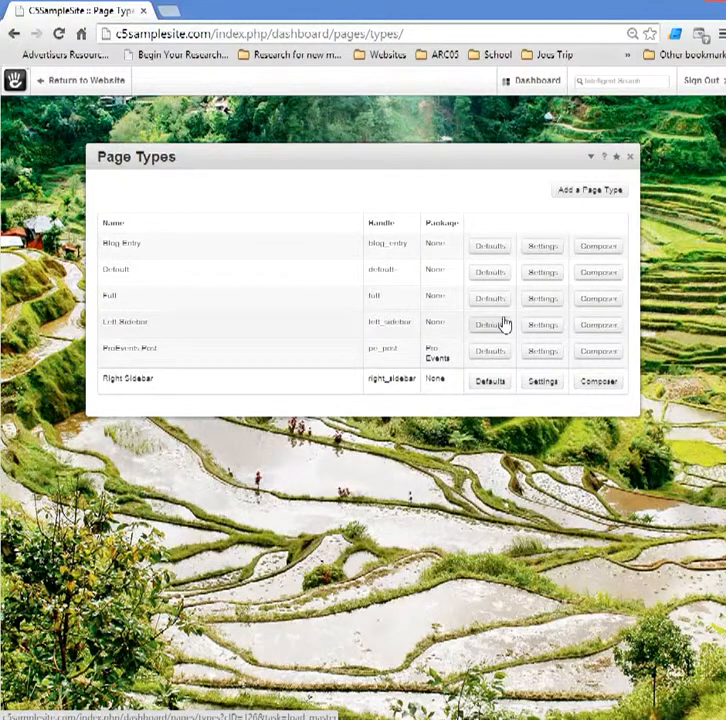
{"action": "left_click", "coordinate": [486, 389]}
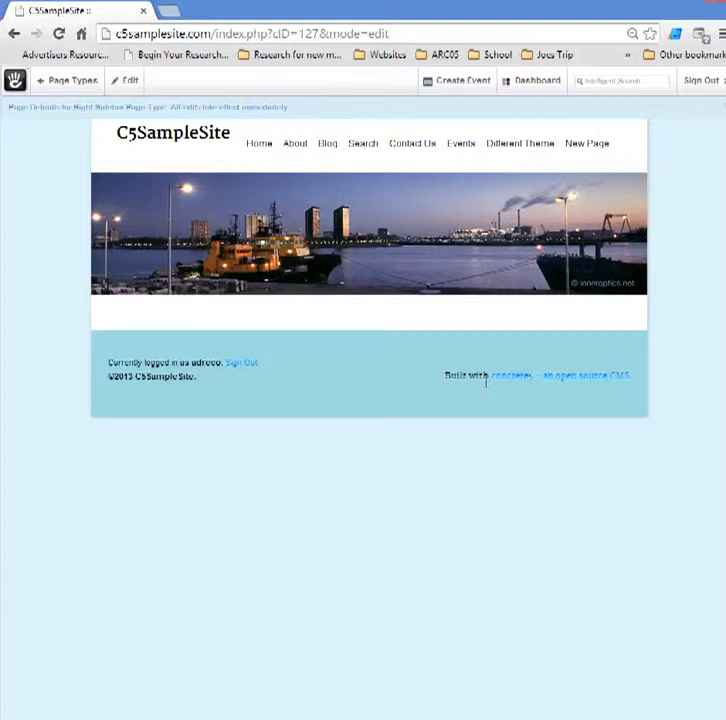
Add an Image block showing AdReCo_Logo.jpg to the Sidebar area of the defaults
{"action": "left_click", "coordinate": [124, 82]}
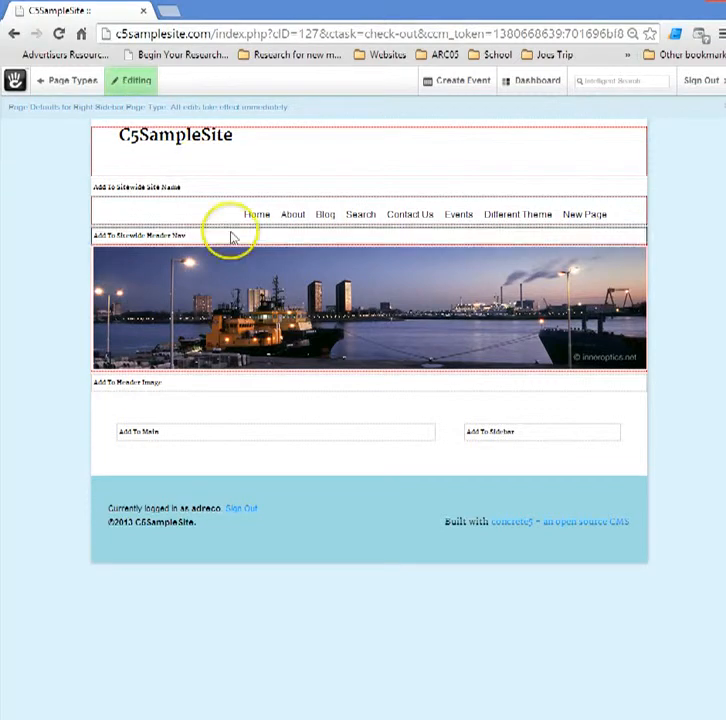
{"action": "left_click", "coordinate": [506, 440]}
{"action": "left_click", "coordinate": [484, 450]}
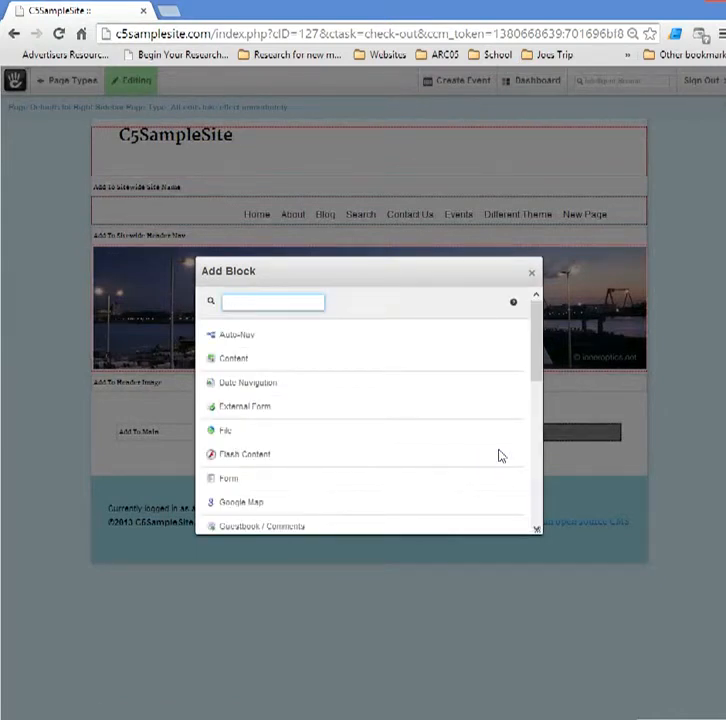
{"action": "scroll", "coordinate": [497, 455], "scroll_direction": "down", "scroll_amount": 2}
{"action": "left_click", "coordinate": [246, 506]}
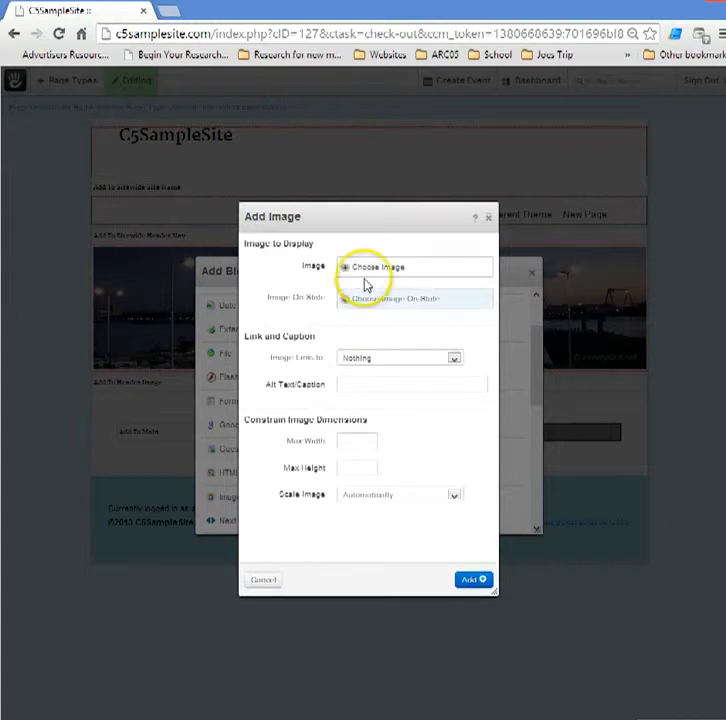
{"action": "left_click", "coordinate": [370, 268]}
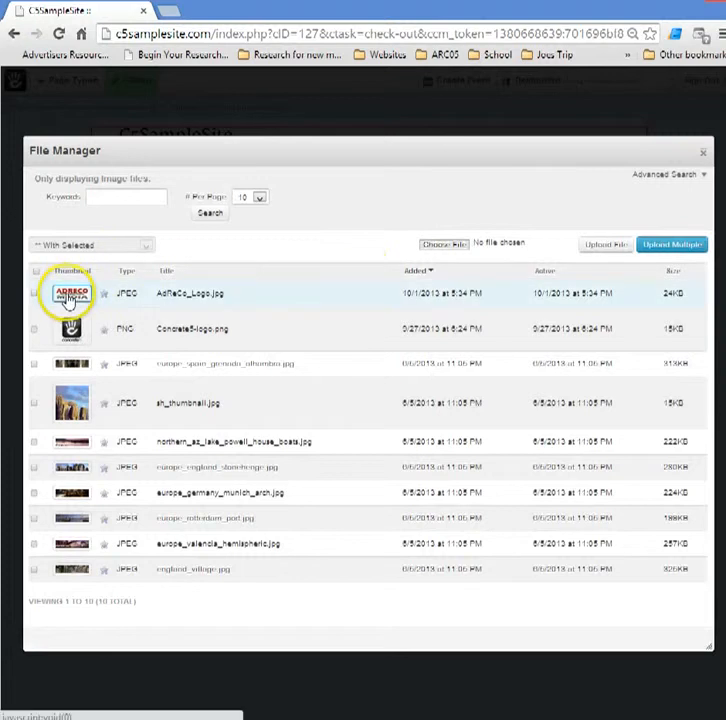
{"action": "left_click", "coordinate": [68, 297]}
{"action": "left_click", "coordinate": [52, 311]}
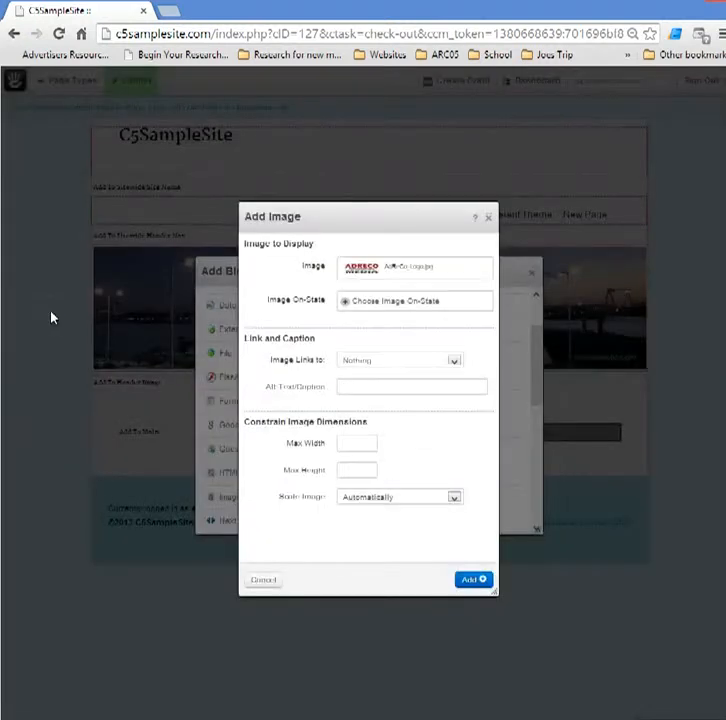
{"action": "left_click", "coordinate": [468, 584]}
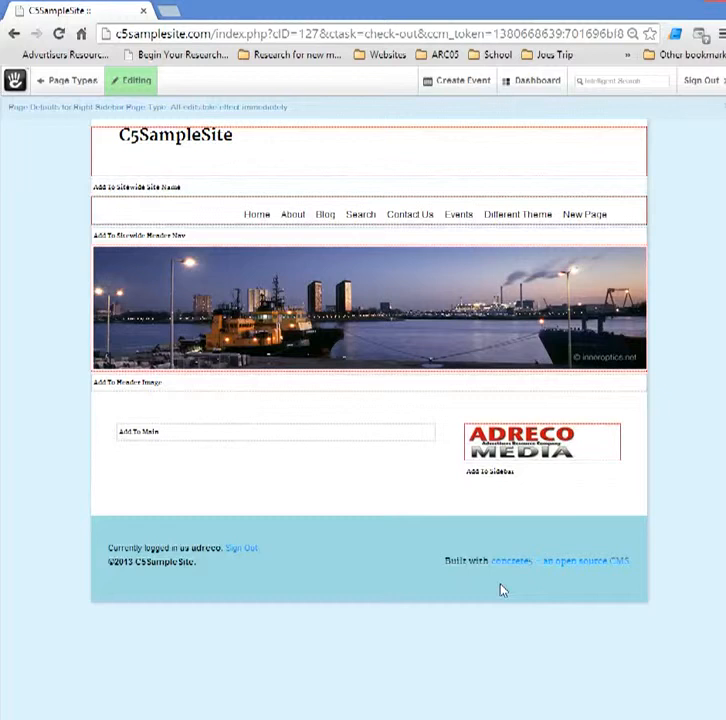
Set the logo block's Design alignment to Center and save it
{"action": "left_click", "coordinate": [547, 437]}
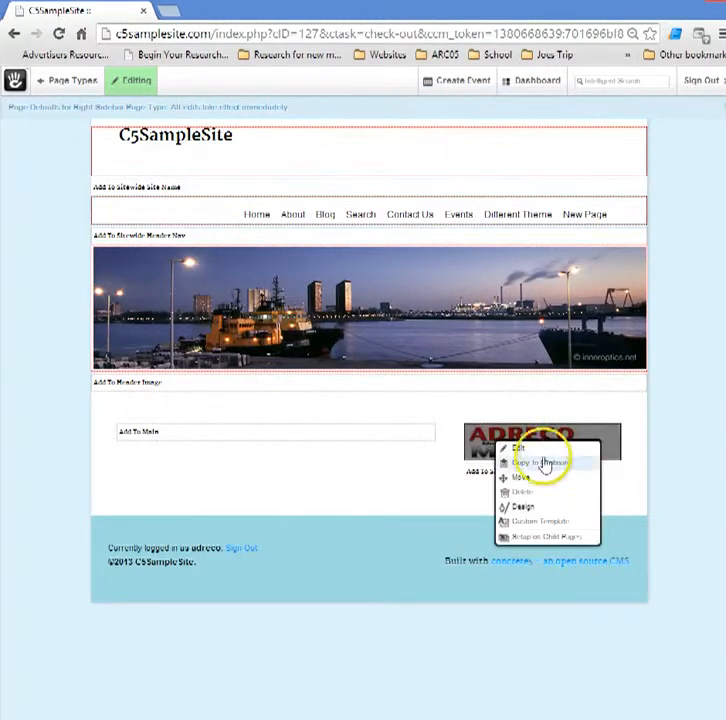
{"action": "left_click", "coordinate": [524, 508]}
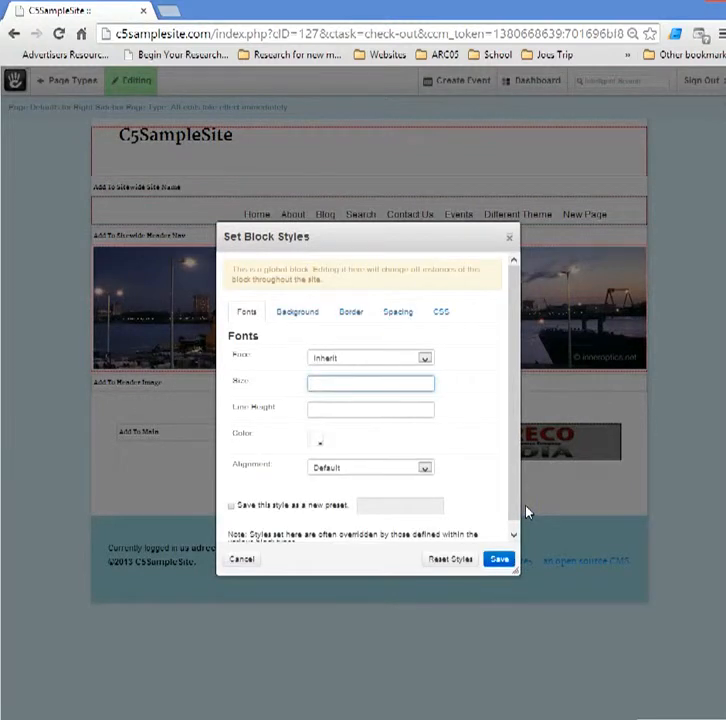
{"action": "left_click", "coordinate": [425, 470]}
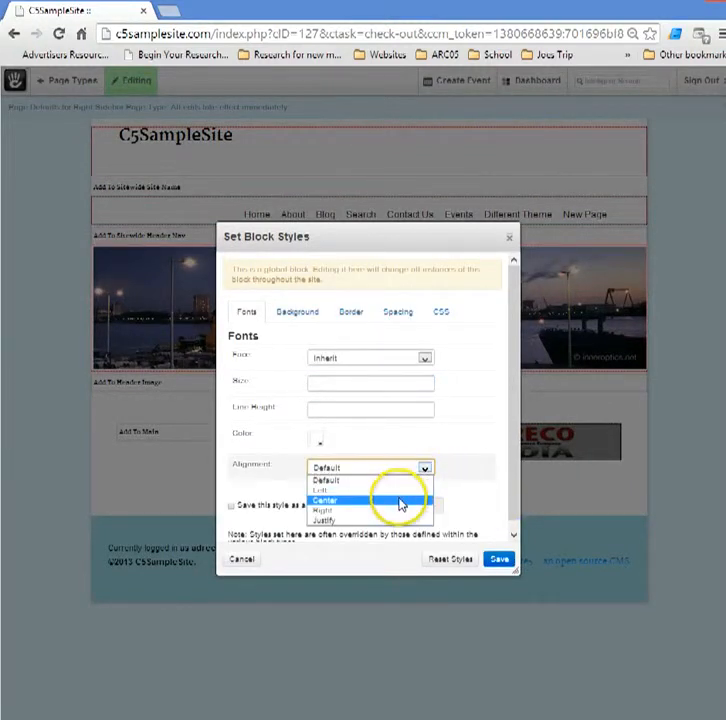
{"action": "left_click", "coordinate": [398, 500]}
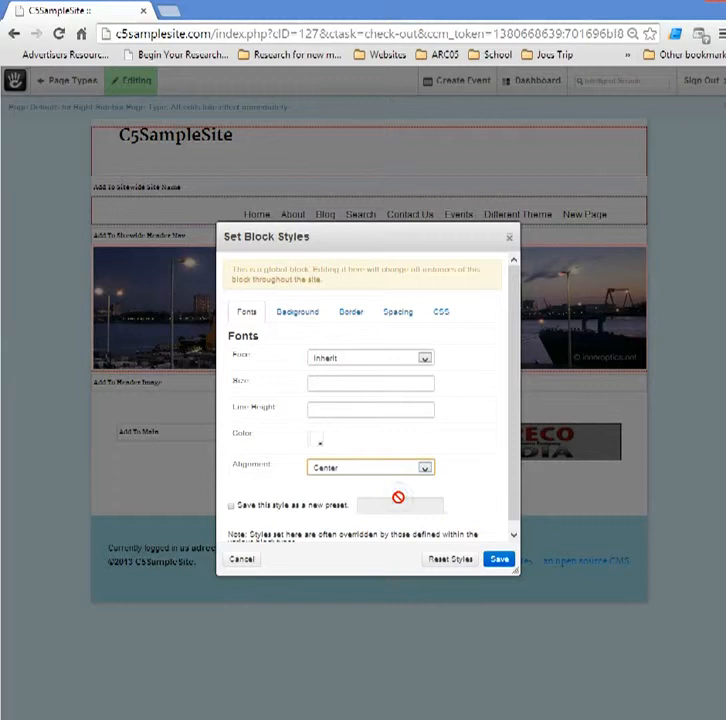
{"action": "left_click", "coordinate": [501, 562]}
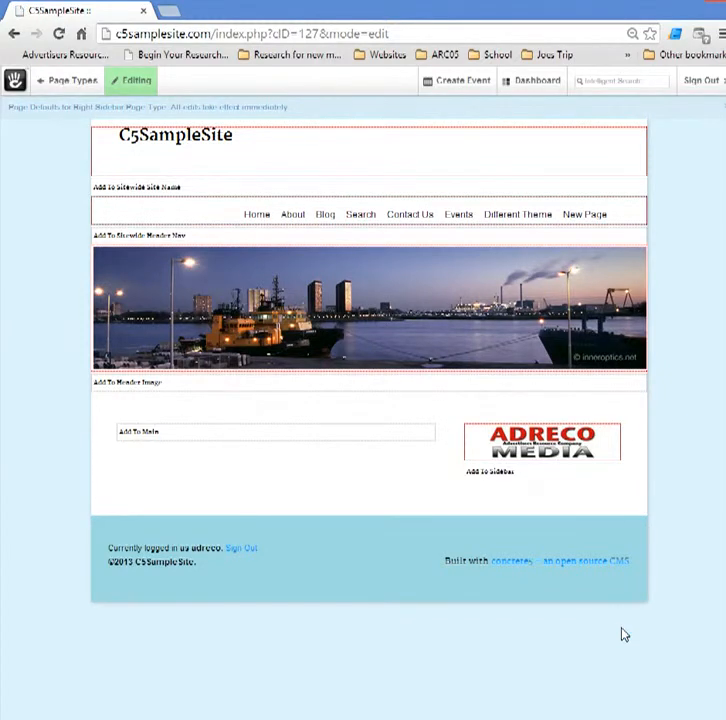
Give the logo block a double border with width 3 in Full direction, and save
{"action": "left_click", "coordinate": [522, 446]}
{"action": "left_click", "coordinate": [512, 521]}
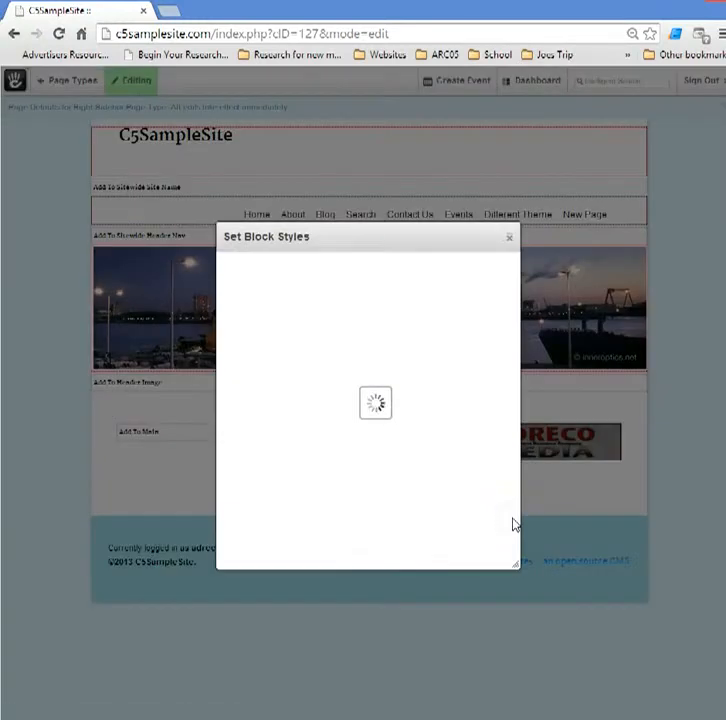
{"action": "left_click", "coordinate": [366, 318]}
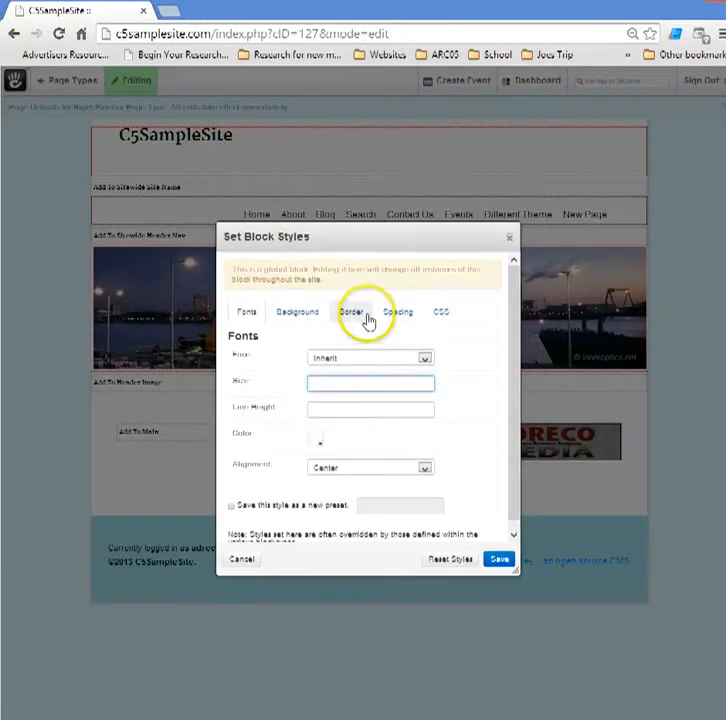
{"action": "left_click", "coordinate": [418, 359]}
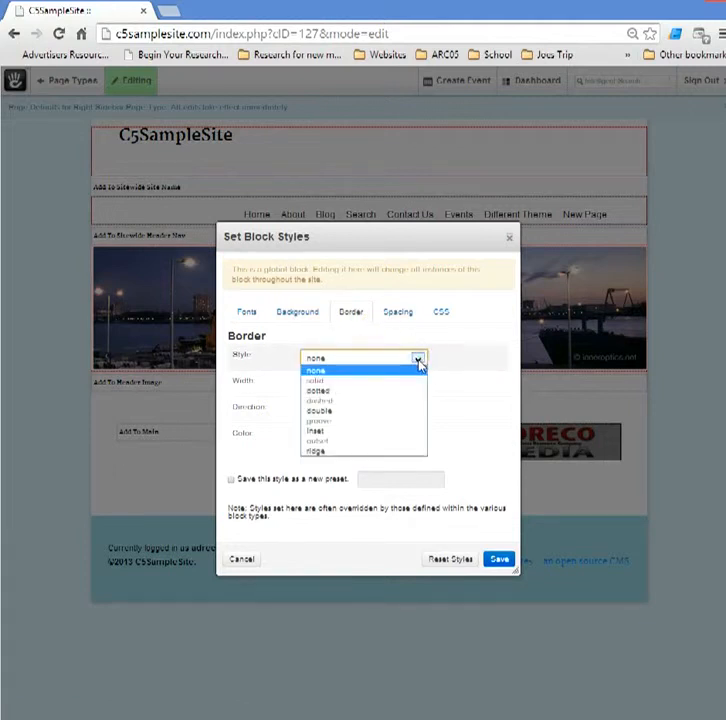
{"action": "left_click", "coordinate": [362, 411]}
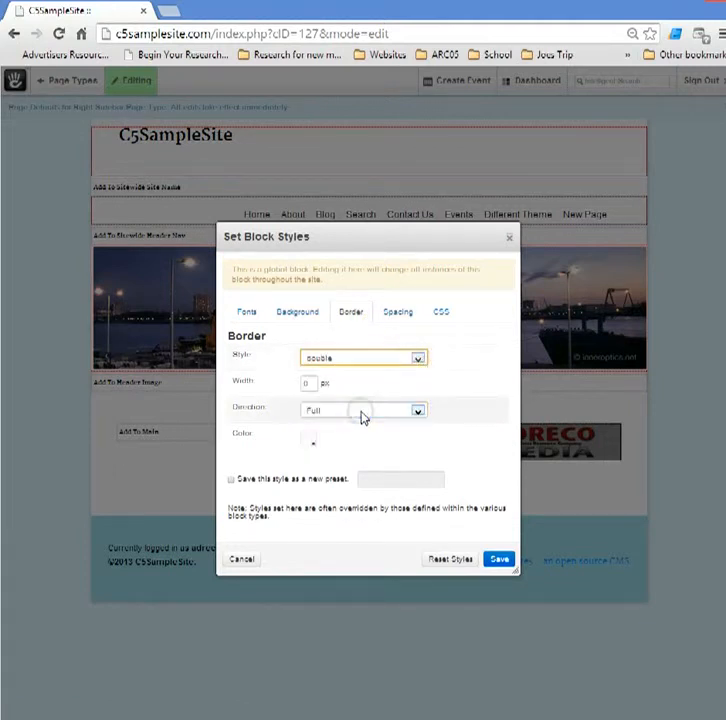
{"action": "double_click", "coordinate": [303, 384]}
{"action": "type", "text": "3"}
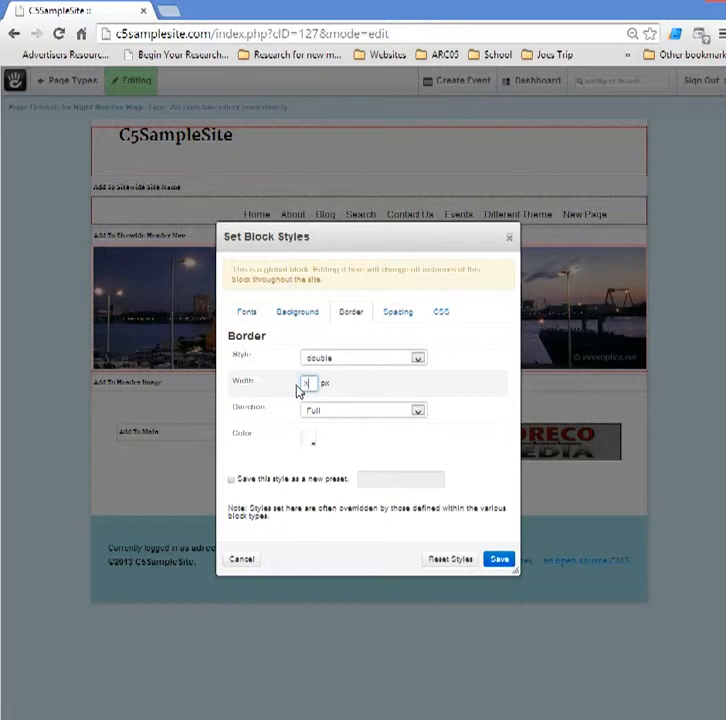
{"action": "left_click", "coordinate": [313, 420]}
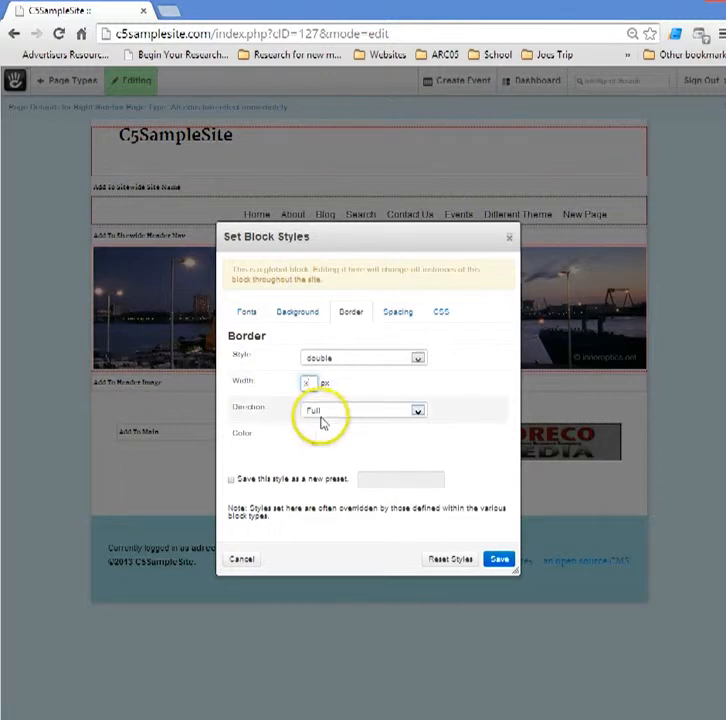
{"action": "left_click", "coordinate": [504, 560]}
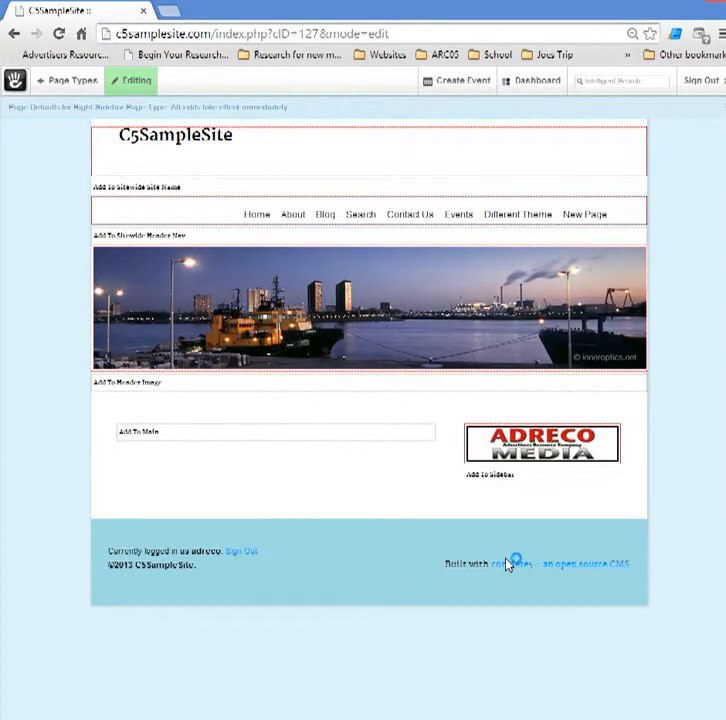
Exit edit mode and return to the live website to check the logo
{"action": "left_click", "coordinate": [136, 80]}
{"action": "left_click", "coordinate": [142, 116]}
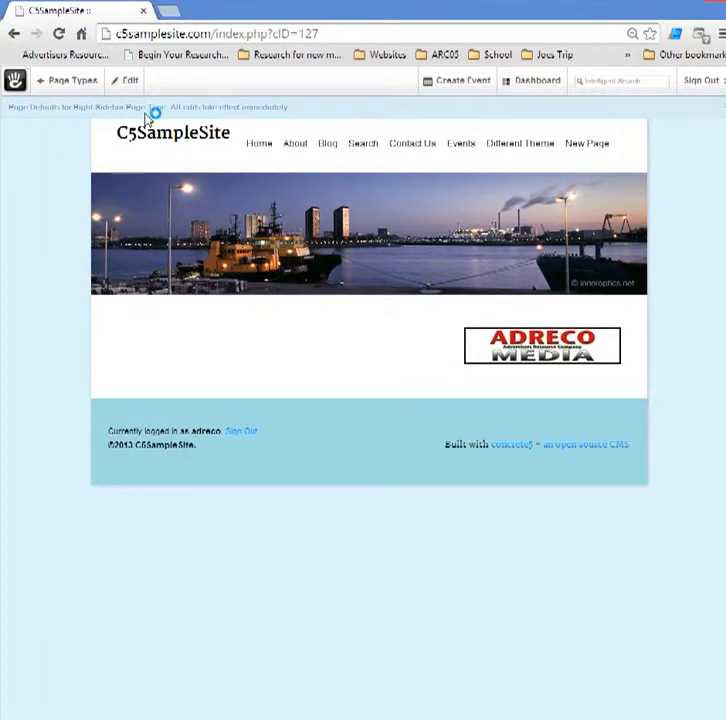
{"action": "left_click", "coordinate": [80, 86]}
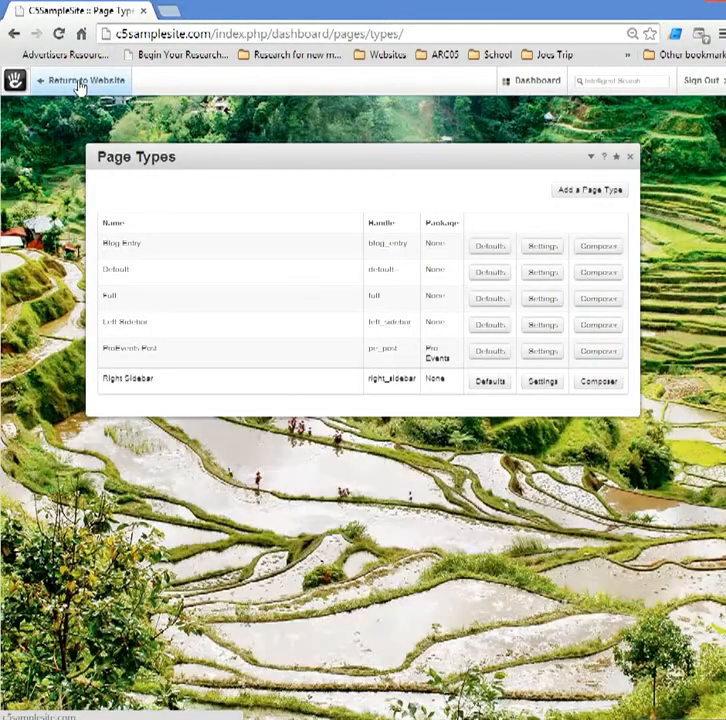
{"action": "left_click", "coordinate": [80, 86]}
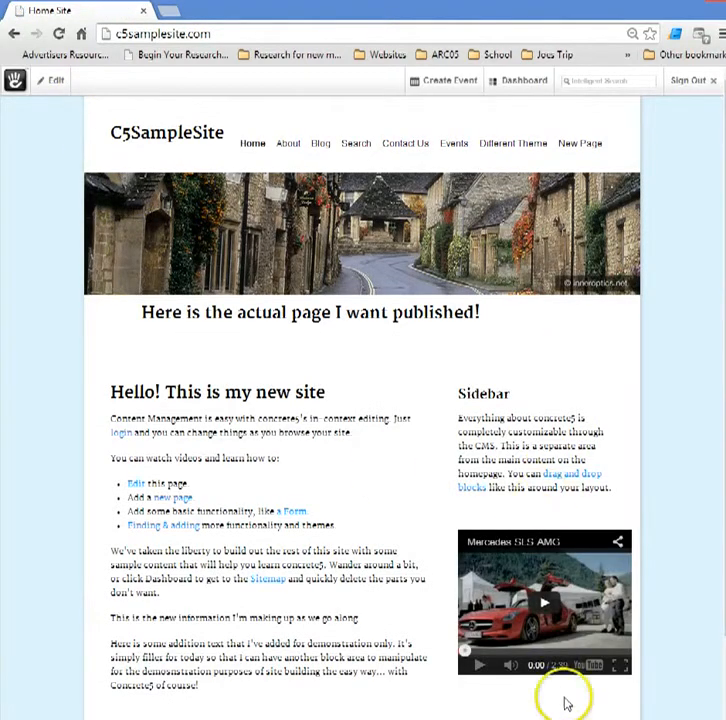
{"action": "scroll", "coordinate": [604, 389], "scroll_direction": "down", "scroll_amount": 2}
{"action": "scroll", "coordinate": [604, 389], "scroll_direction": "up", "scroll_amount": 2}
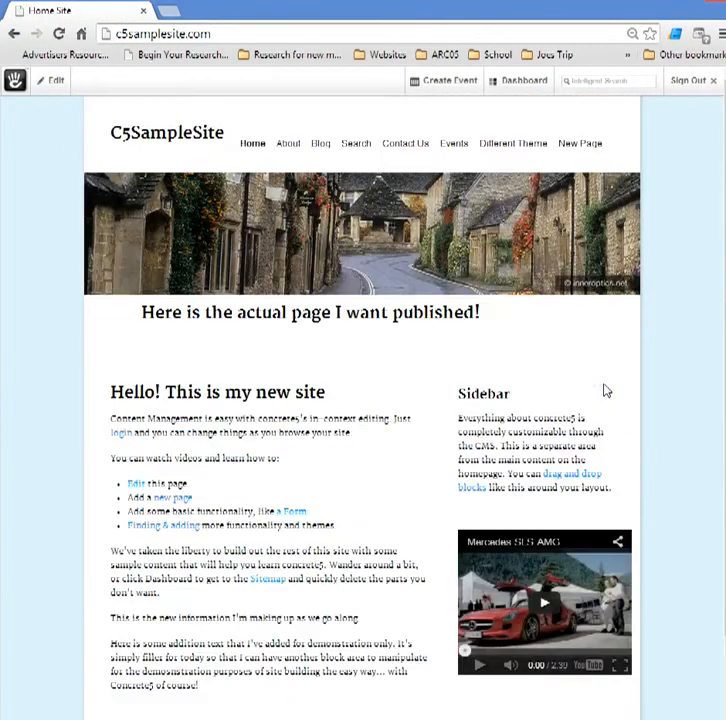
{"action": "scroll", "coordinate": [604, 389], "scroll_direction": "down", "scroll_amount": 2}
{"action": "scroll", "coordinate": [605, 390], "scroll_direction": "up", "scroll_amount": 2}
Reopen the Right Sidebar page type defaults from Dashboard > Page Types
{"action": "mouse_move", "coordinate": [520, 80]}
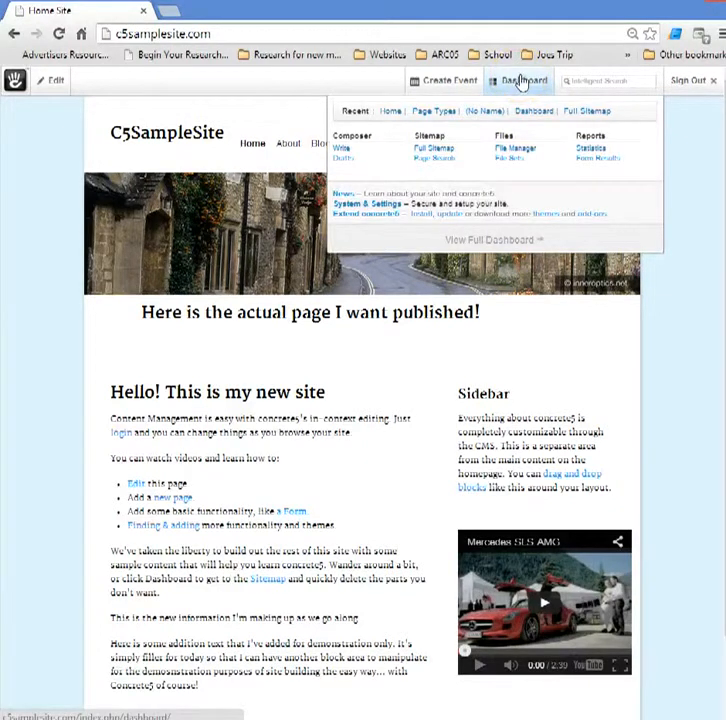
{"action": "left_click", "coordinate": [520, 80]}
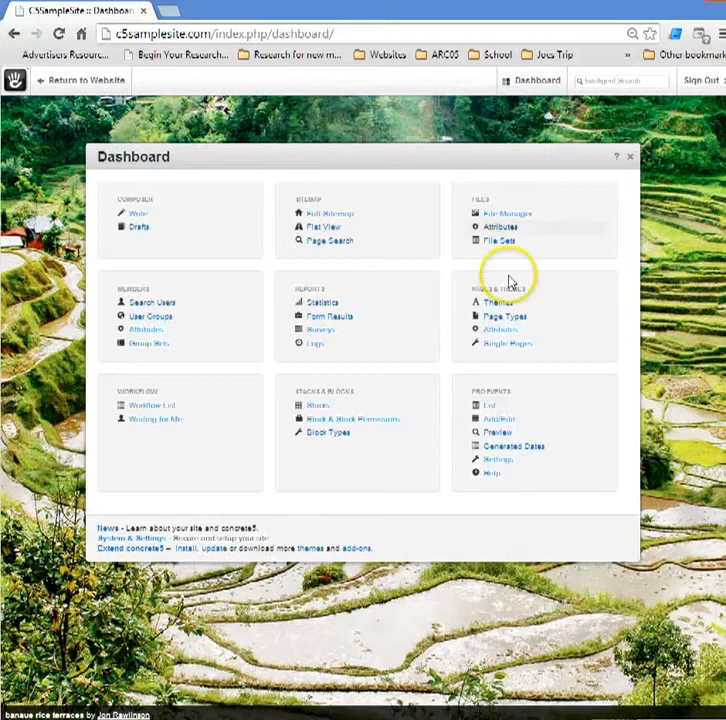
{"action": "left_click", "coordinate": [496, 320]}
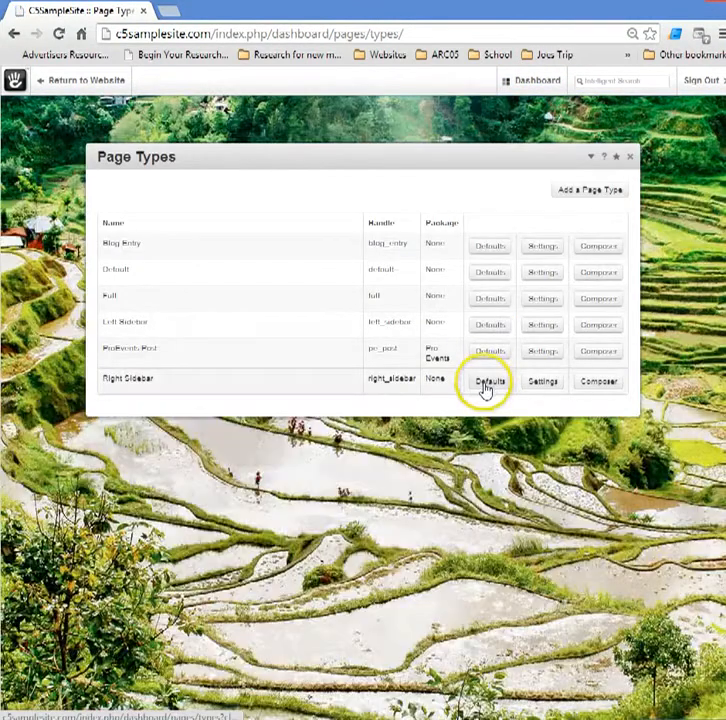
{"action": "left_click", "coordinate": [487, 384]}
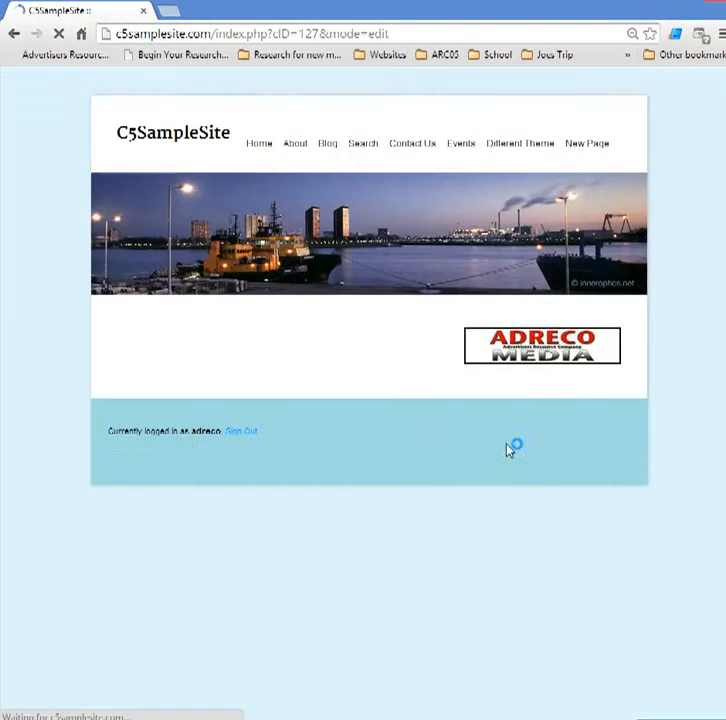
Put the Right Sidebar defaults into edit mode and select the ADRECO logo block
{"action": "left_click", "coordinate": [117, 80]}
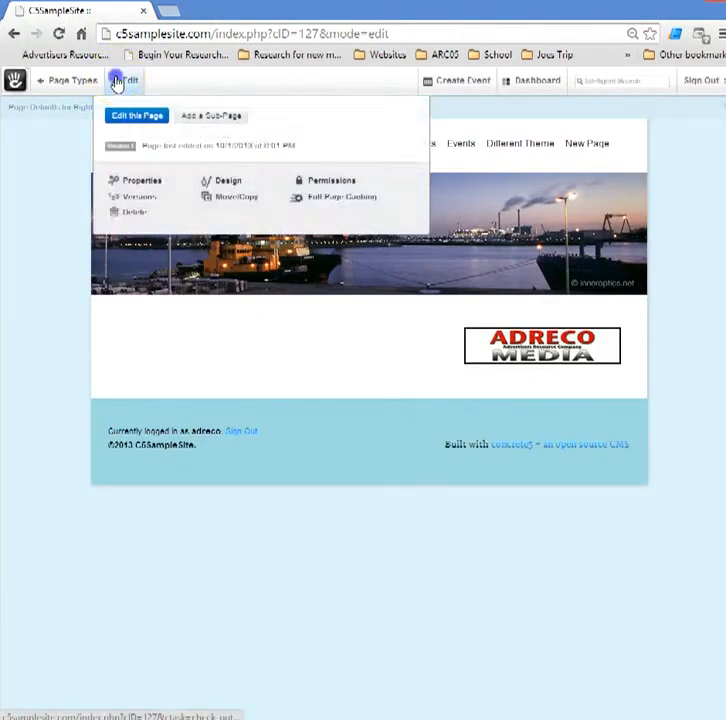
{"action": "left_click", "coordinate": [117, 82]}
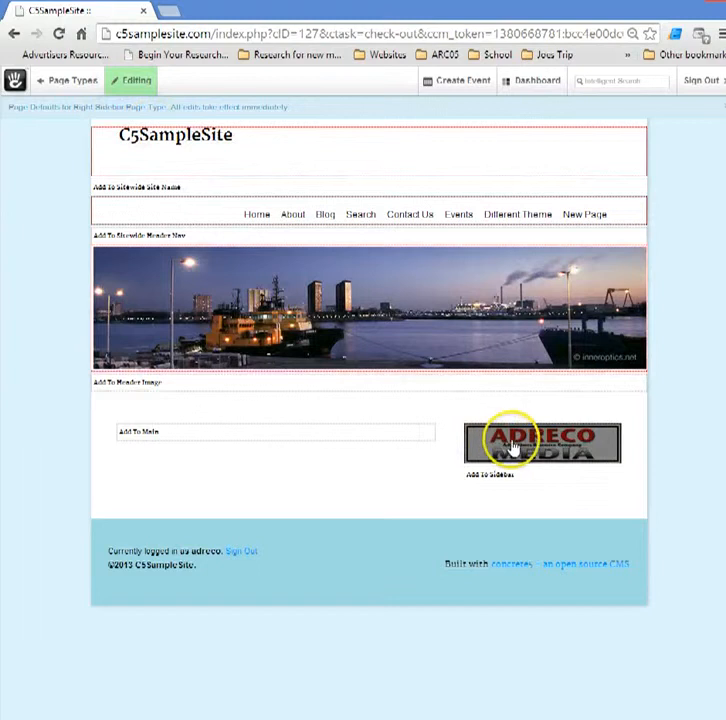
{"action": "left_click", "coordinate": [519, 447]}
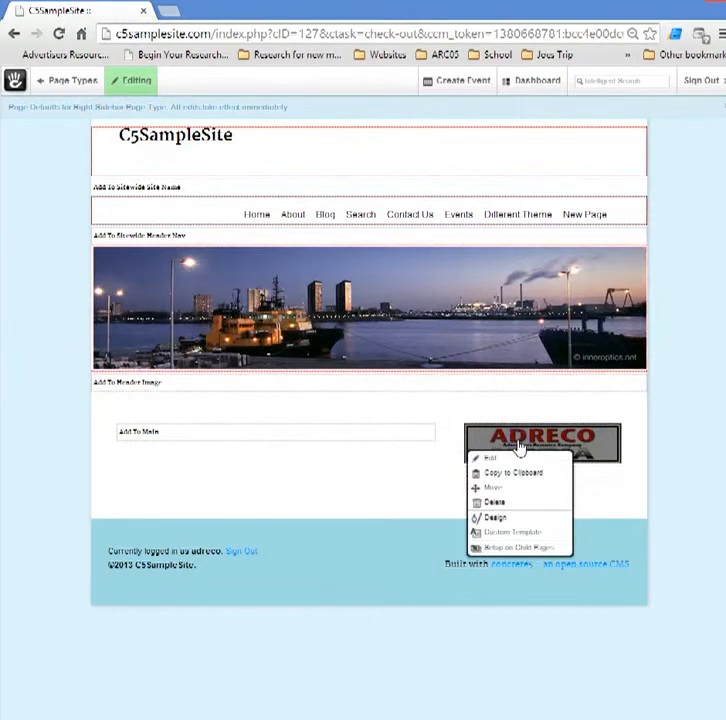
Set up the logo block on all child pages: Blog, Search, Guestbook, Blog Archives, Home
{"action": "left_click", "coordinate": [547, 549]}
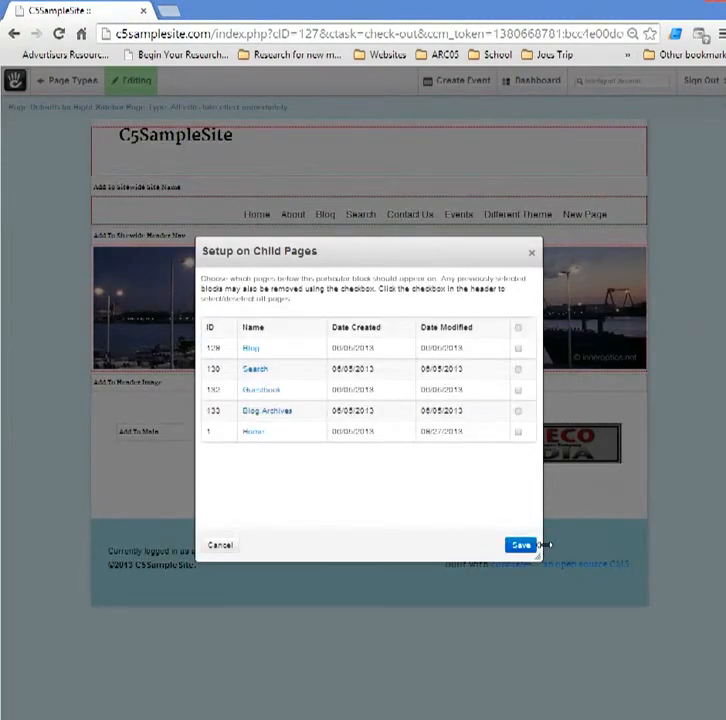
{"action": "left_click", "coordinate": [518, 330]}
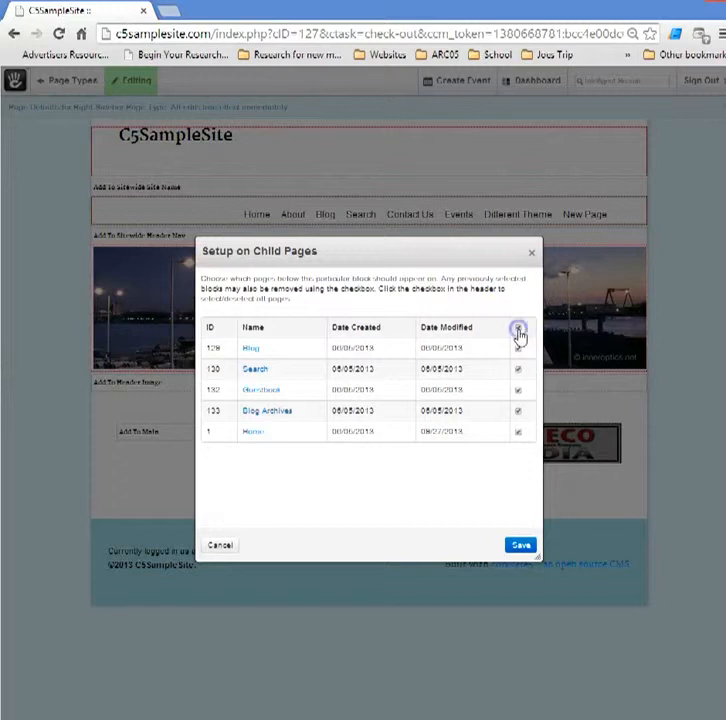
{"action": "left_click", "coordinate": [520, 545]}
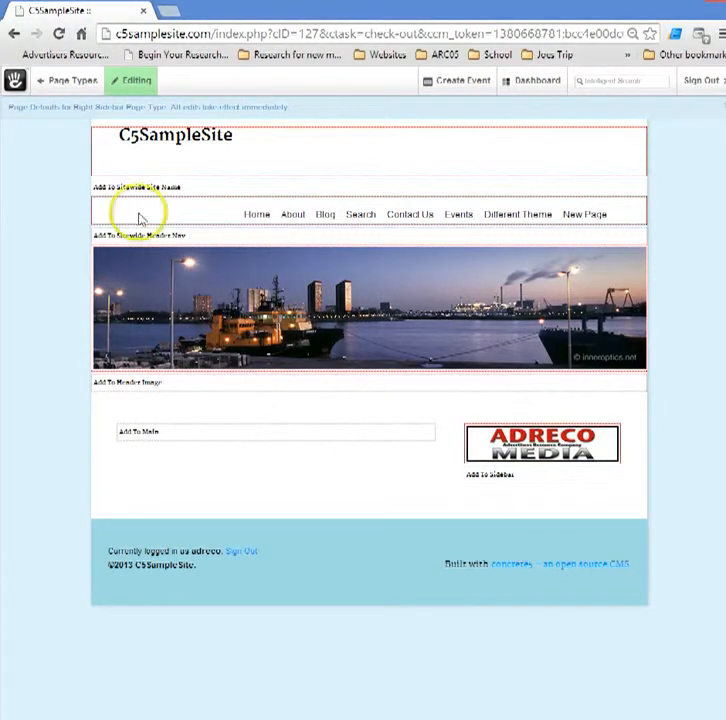
Publish the edits to the defaults and return to the live home page via Page Types
{"action": "left_click", "coordinate": [128, 84]}
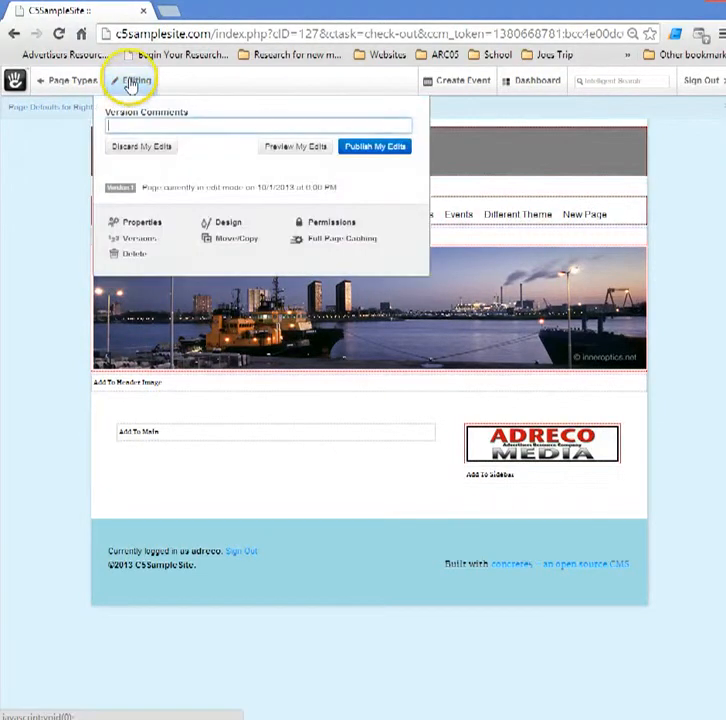
{"action": "left_click", "coordinate": [368, 150]}
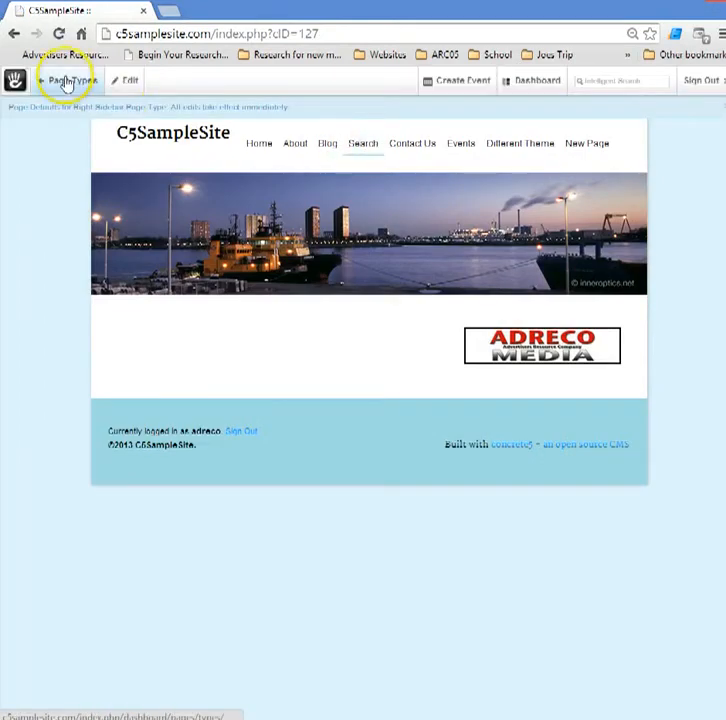
{"action": "left_click", "coordinate": [66, 79]}
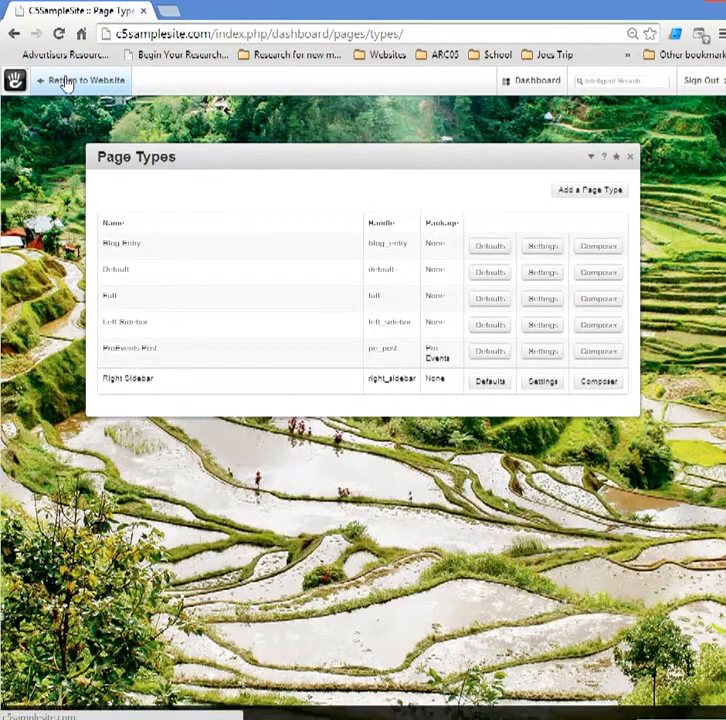
{"action": "left_click", "coordinate": [66, 80]}
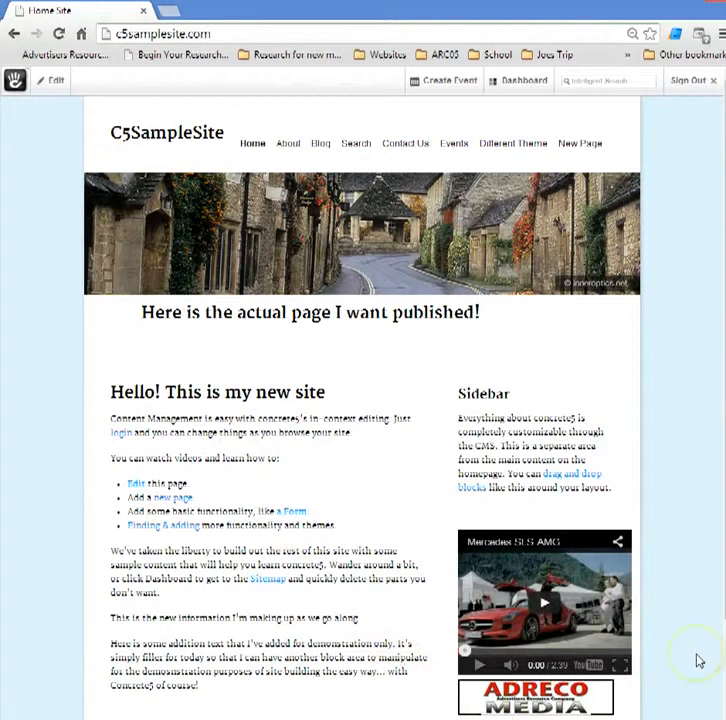
Choose Add a Sub-Page from the home page's Edit menu
{"action": "scroll", "coordinate": [667, 570], "scroll_direction": "down", "scroll_amount": 2}
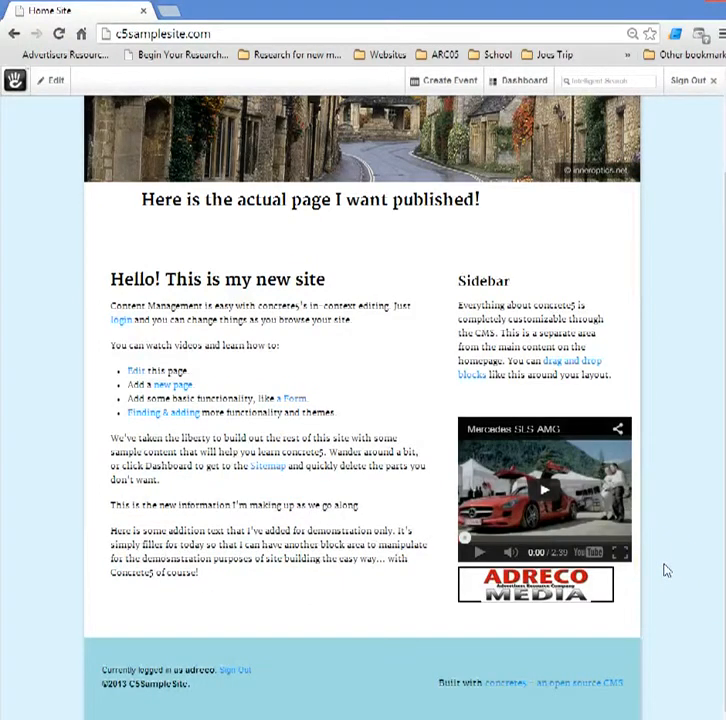
{"action": "scroll", "coordinate": [667, 570], "scroll_direction": "up", "scroll_amount": 2}
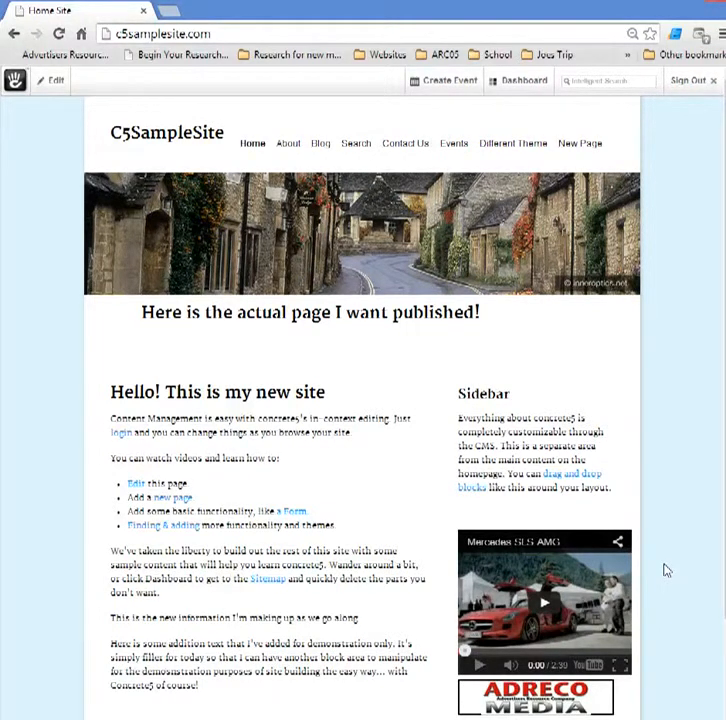
{"action": "left_click", "coordinate": [60, 80]}
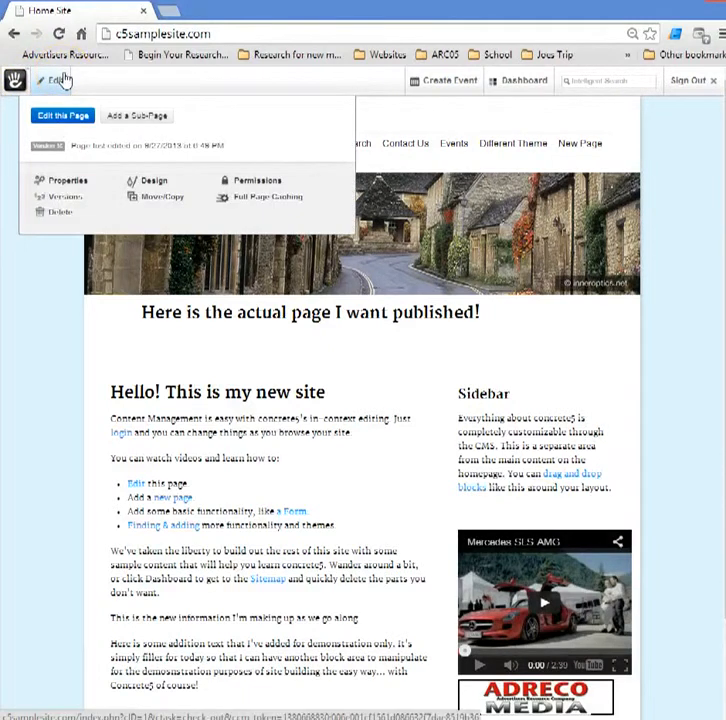
{"action": "left_click", "coordinate": [128, 119]}
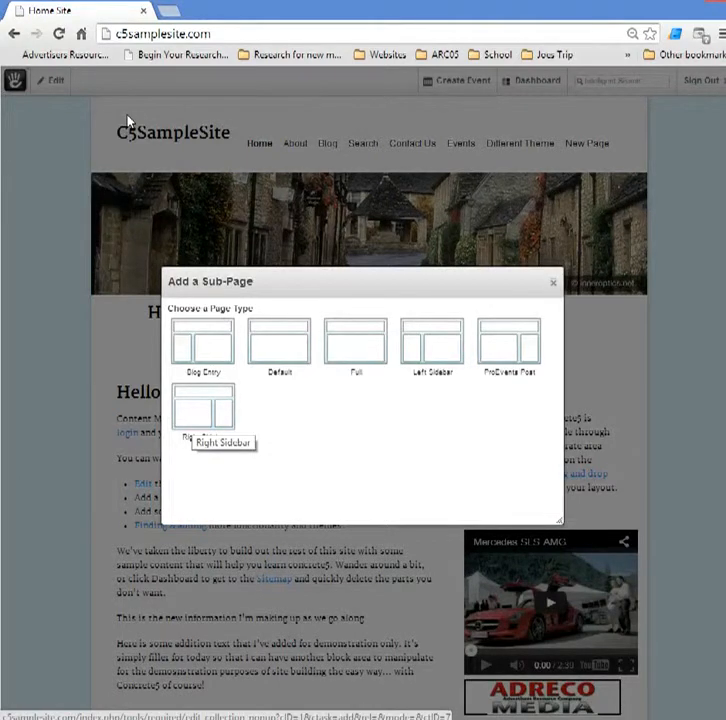
Add a Right Sidebar sub-page named 'Test'
{"action": "left_click", "coordinate": [195, 418]}
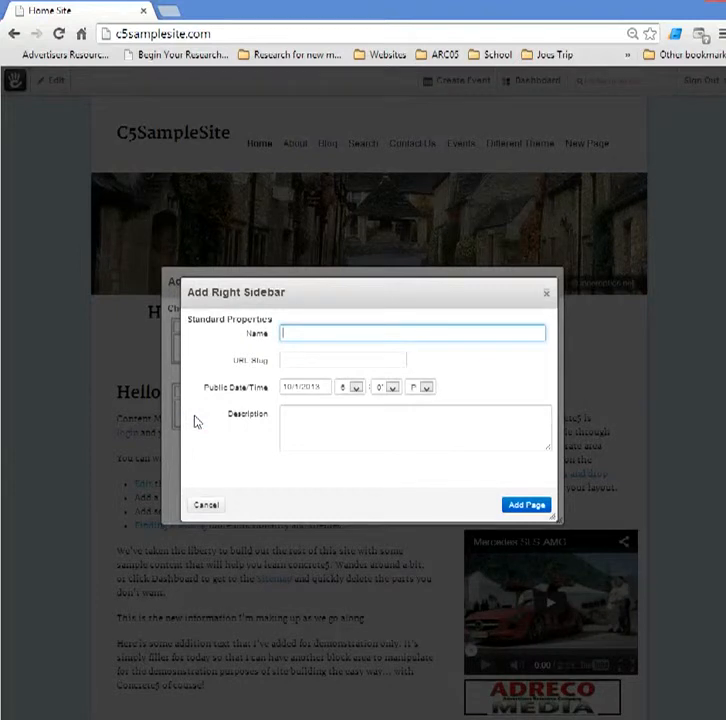
{"action": "type", "text": "Test"}
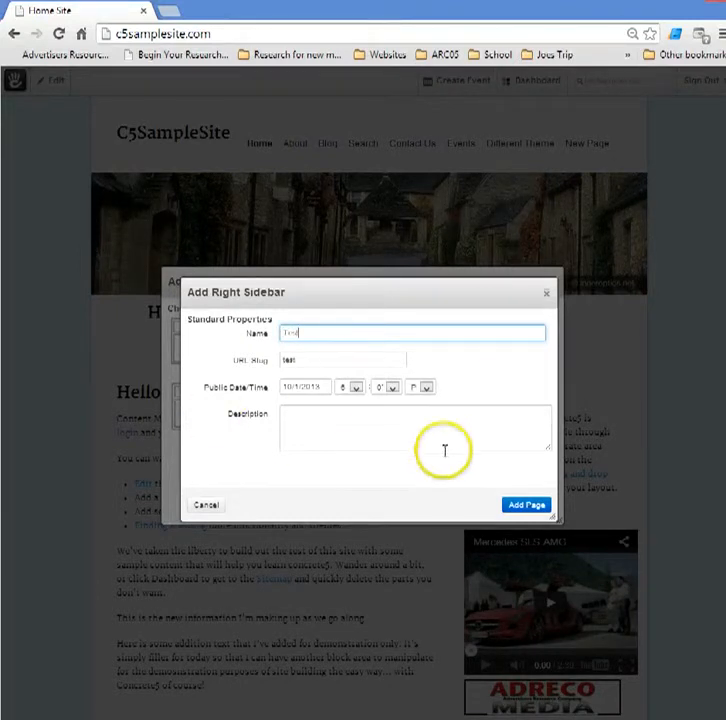
{"action": "left_click", "coordinate": [525, 505]}
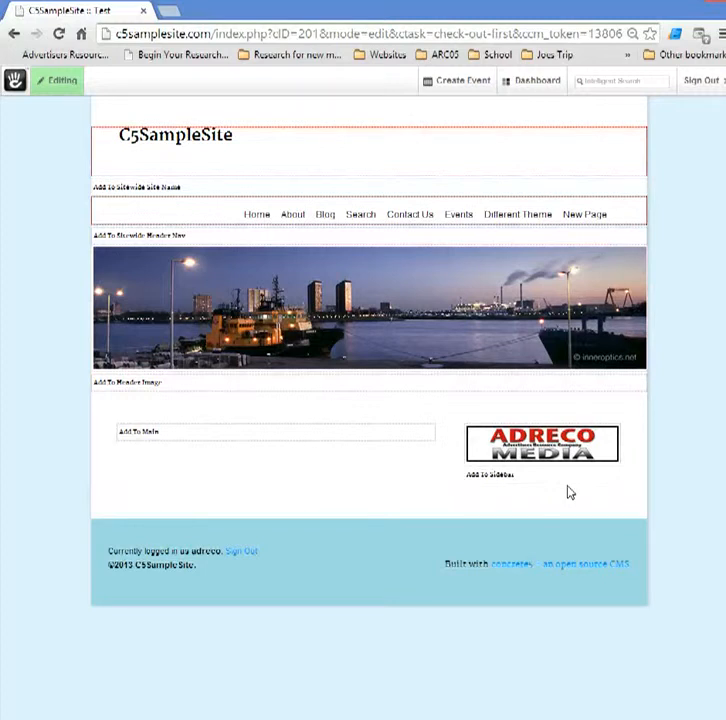
Publish the new Test page, then view it under Home in the Full Sitemap
{"action": "left_click", "coordinate": [46, 80]}
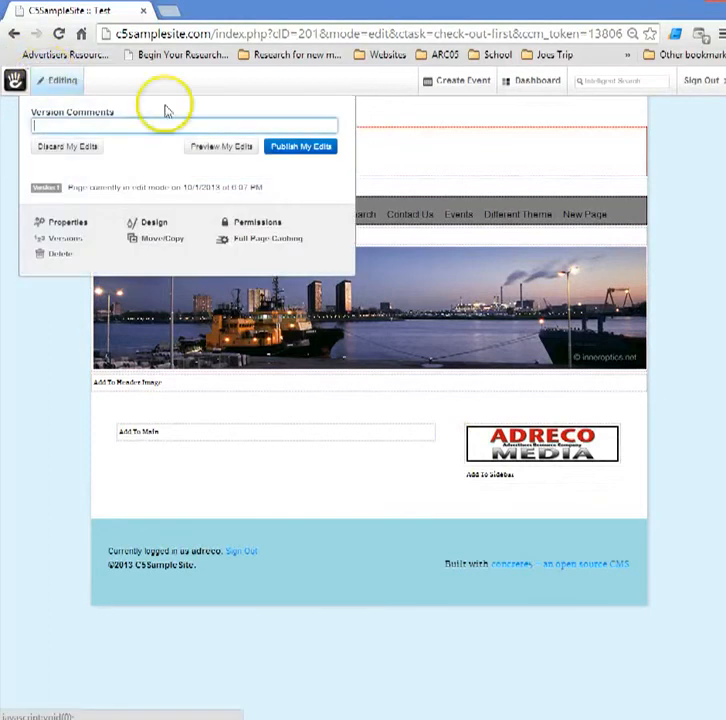
{"action": "left_click", "coordinate": [319, 150]}
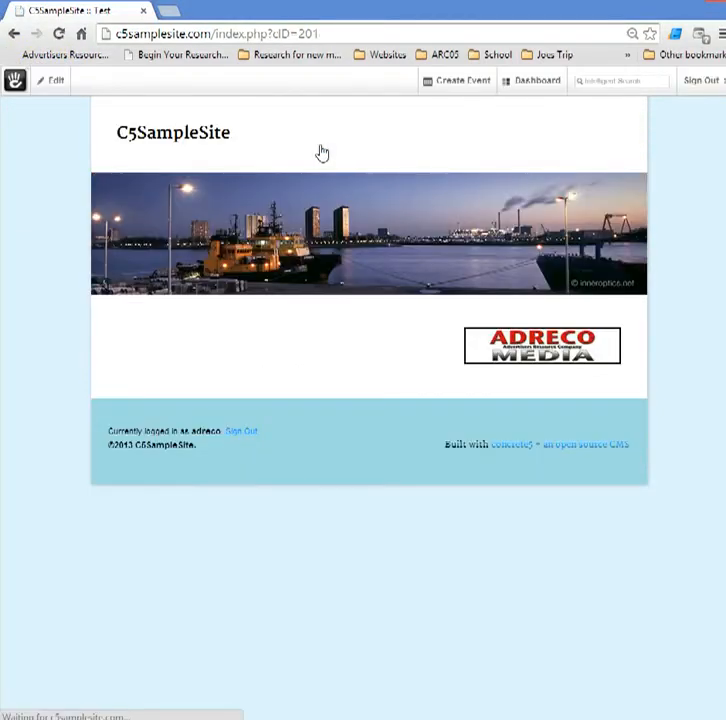
{"action": "mouse_move", "coordinate": [519, 89]}
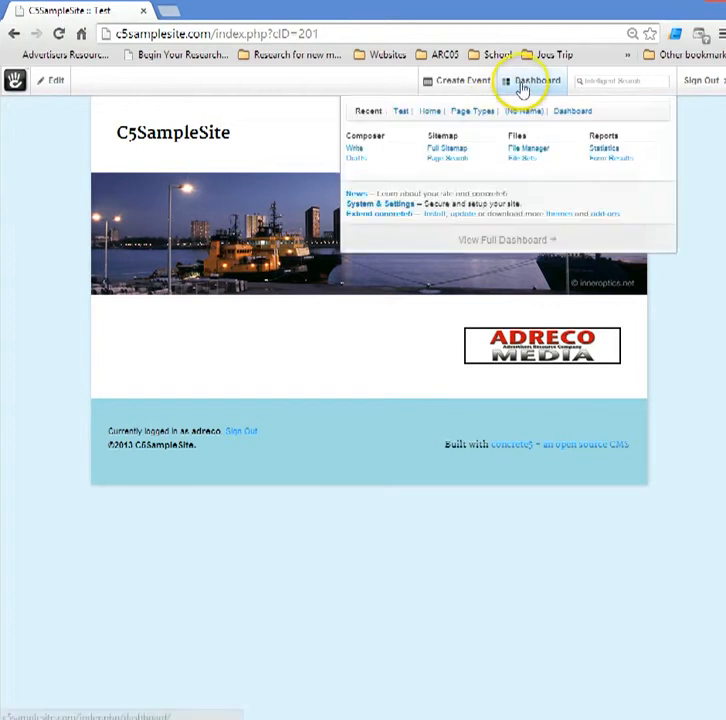
{"action": "left_click", "coordinate": [464, 153]}
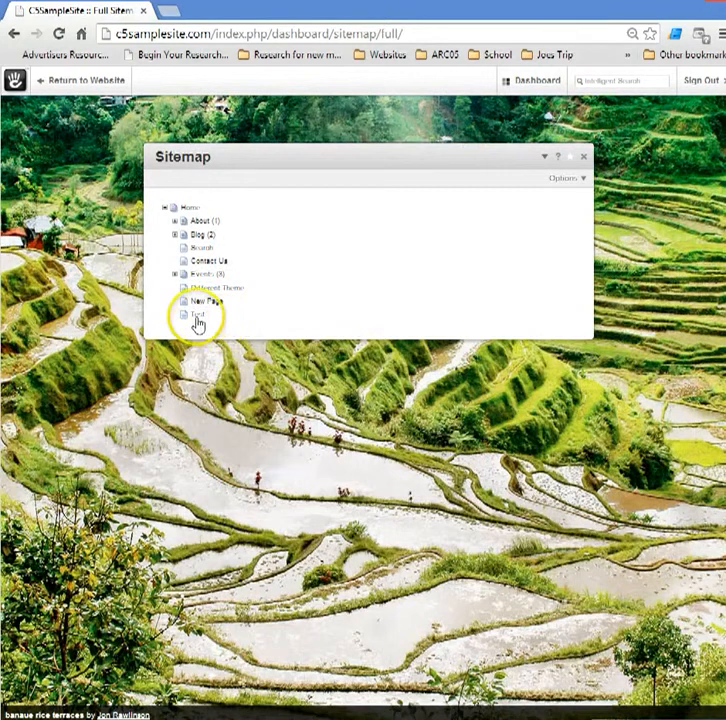
Delete the Test page from the sitemap, leaving New Page last under Home
{"action": "left_click", "coordinate": [198, 318]}
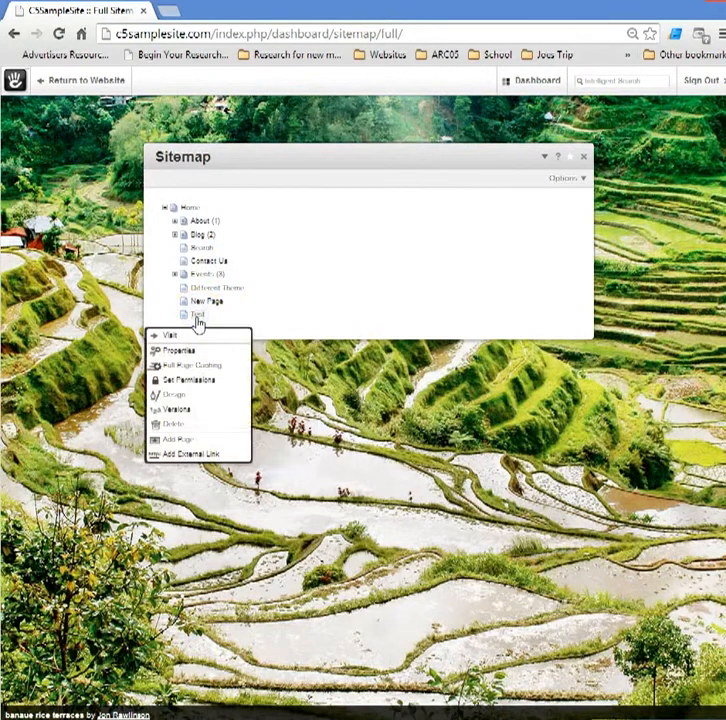
{"action": "left_click", "coordinate": [177, 428]}
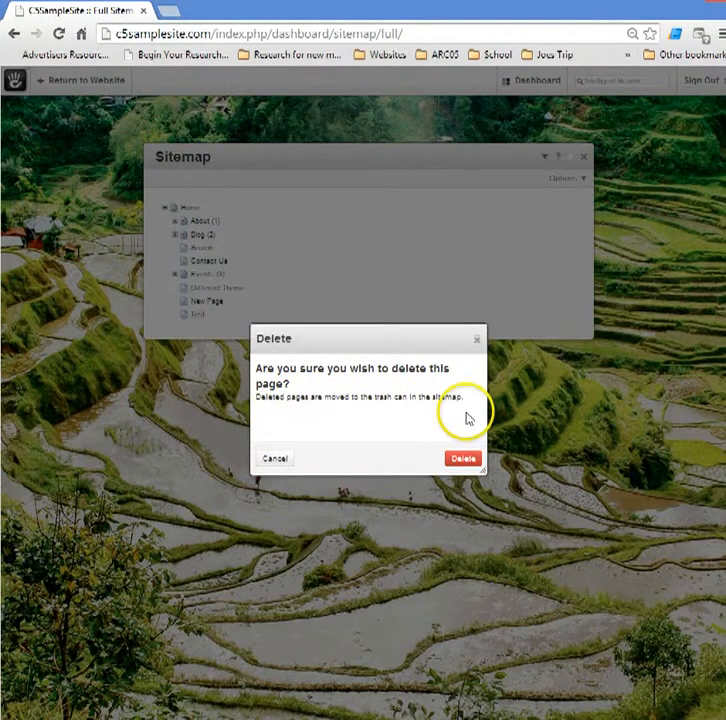
{"action": "left_click", "coordinate": [463, 459]}
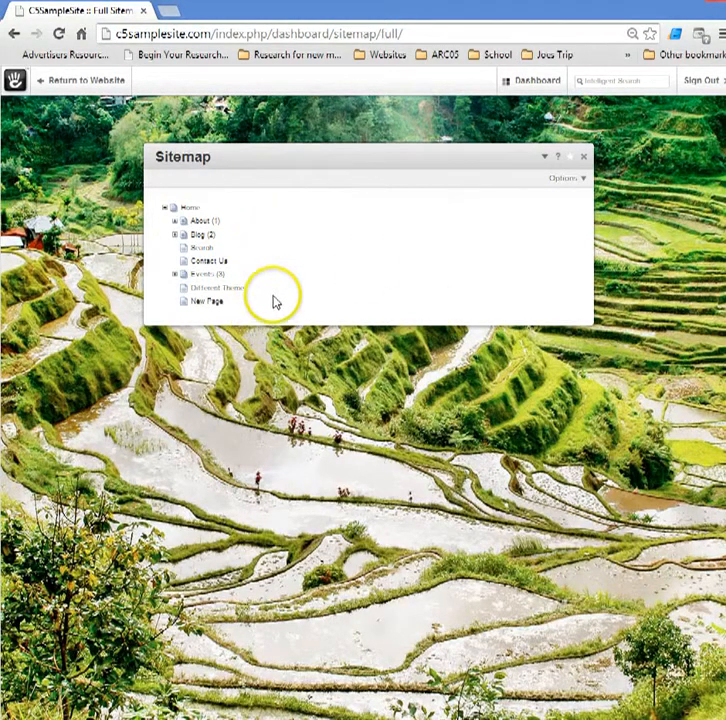
Turn on Show System Pages so Stacks, Dashboard, Drafts and Trash appear
{"action": "left_click", "coordinate": [560, 183]}
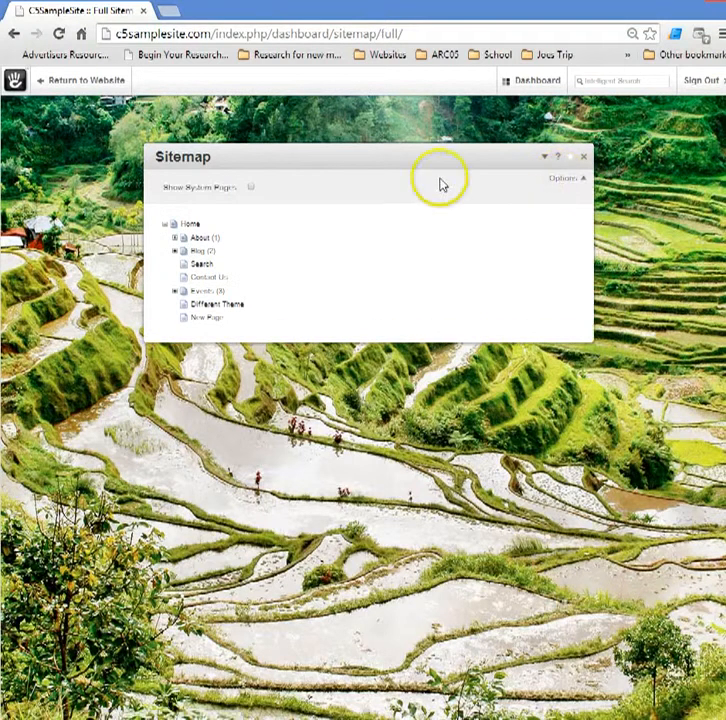
{"action": "left_click", "coordinate": [252, 189]}
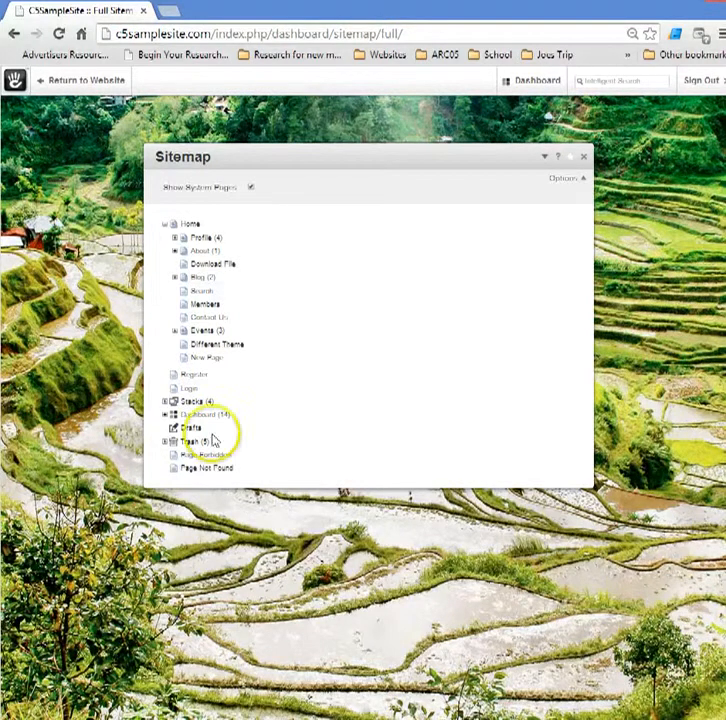
Return to the live website from the dashboard sitemap
{"action": "left_click", "coordinate": [75, 85]}
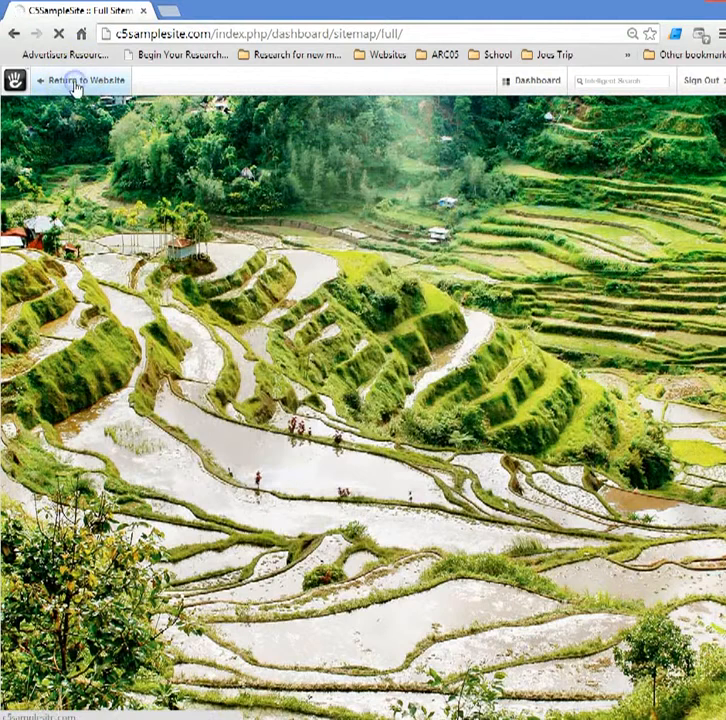